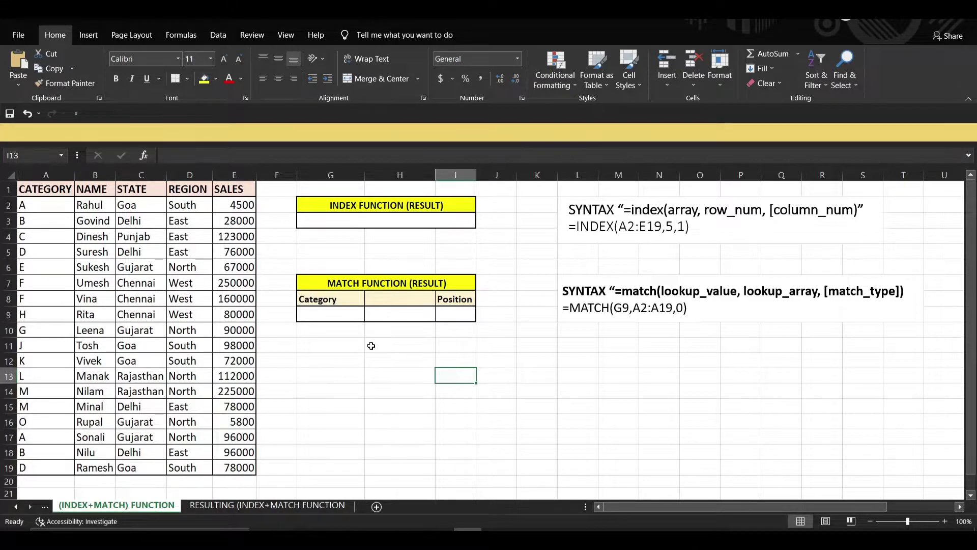
Enter =INDEX(A1:E19,5,1) in G3 so it returns D
left_click(368, 223)
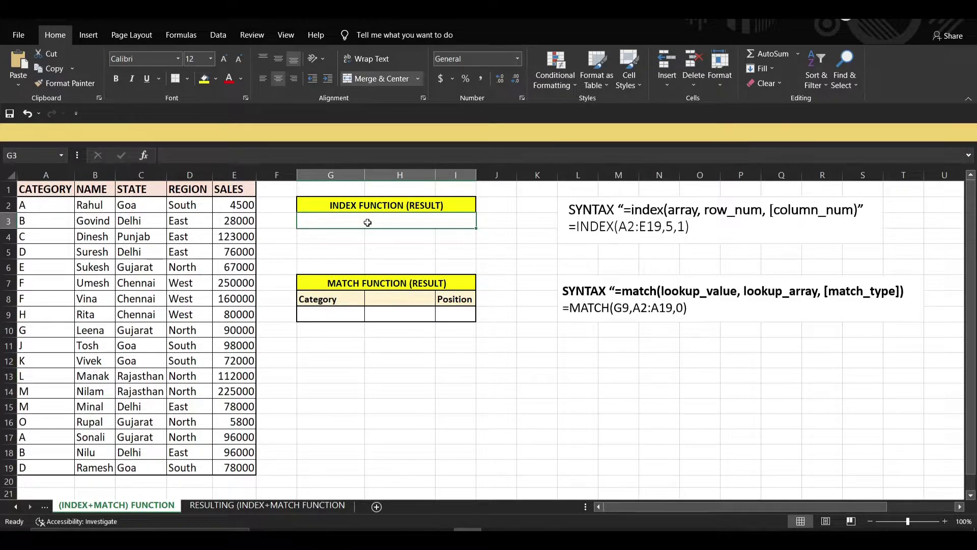
type("=")
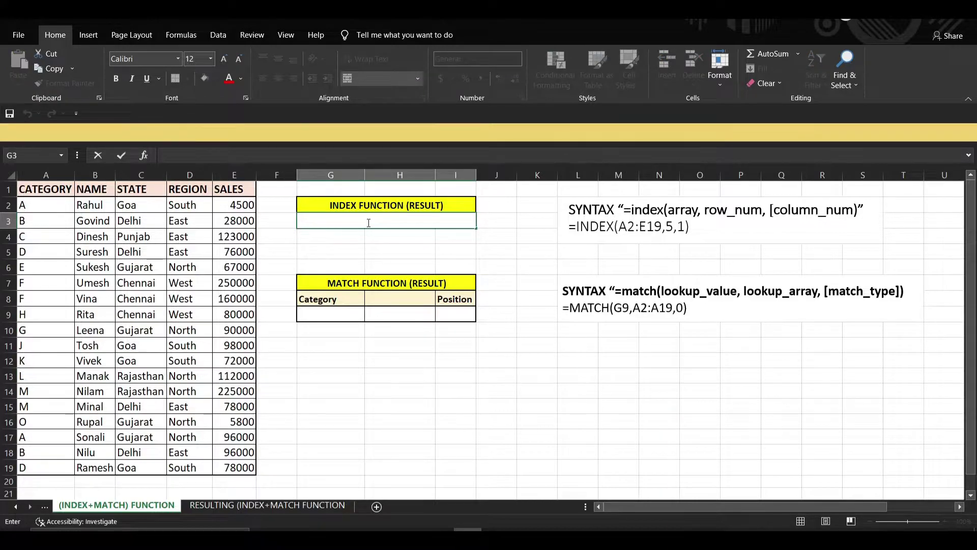
type("=I")
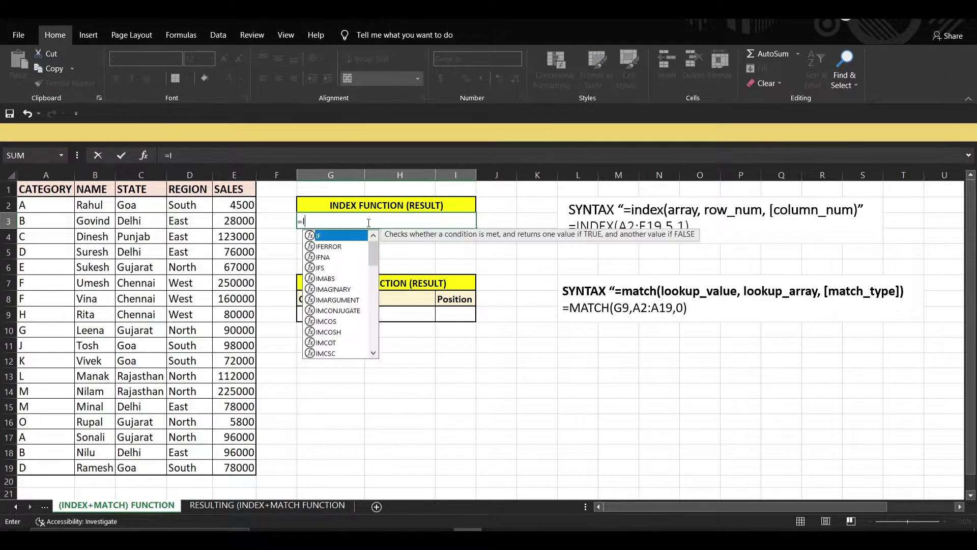
type("NDEX(")
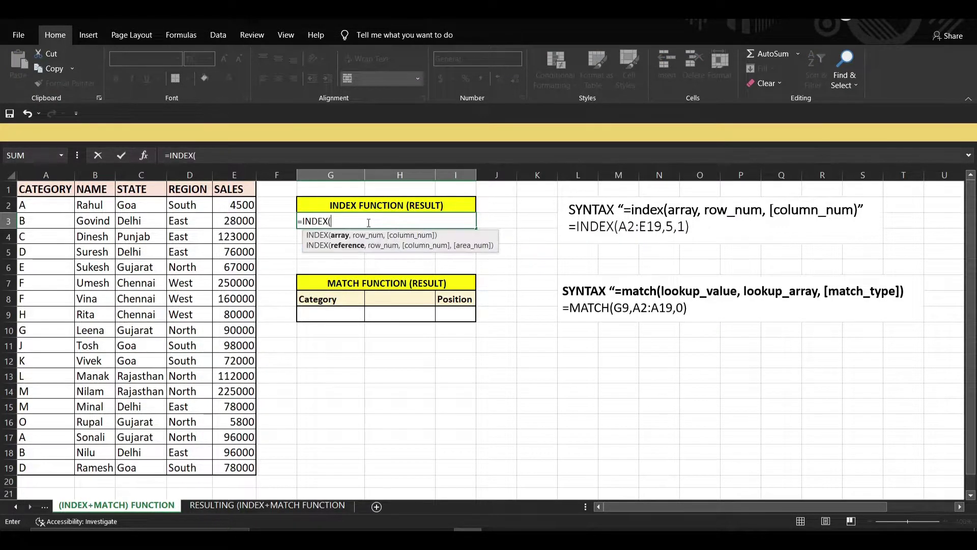
left_click_drag(46, 189, 239, 467)
type(",")
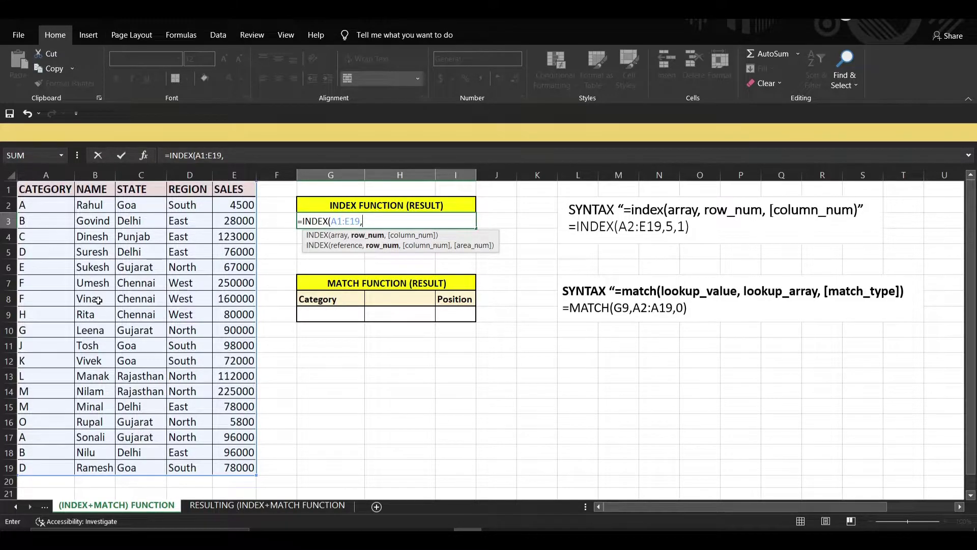
type("5,1")
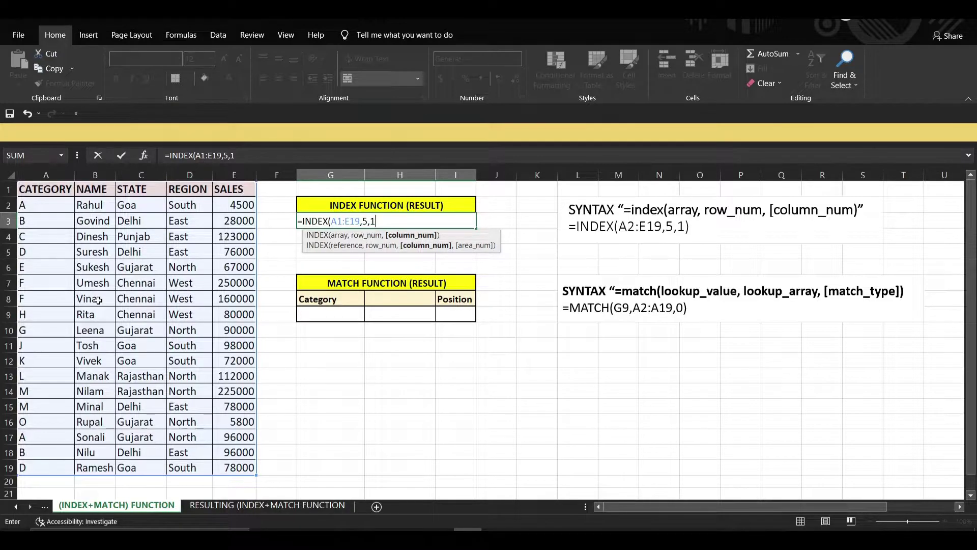
type(")")
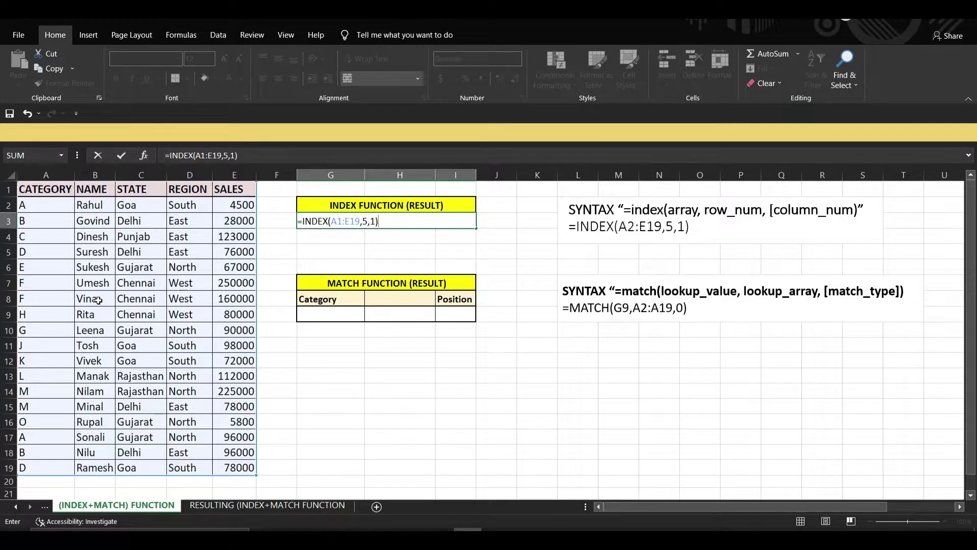
key("Return")
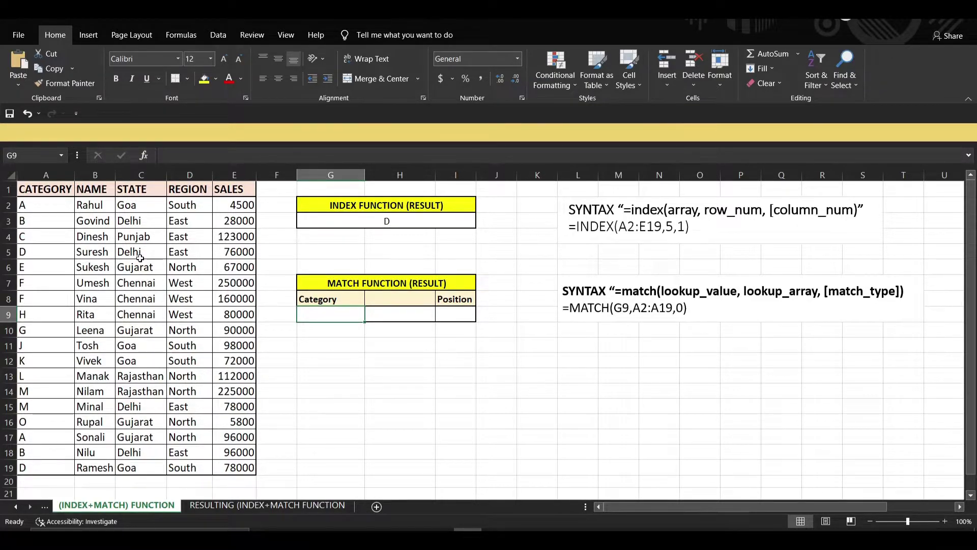
Enter =MATCH(G9,A2:A19,0) in the Position cell I9
left_click(464, 315)
type("=MATCH(")
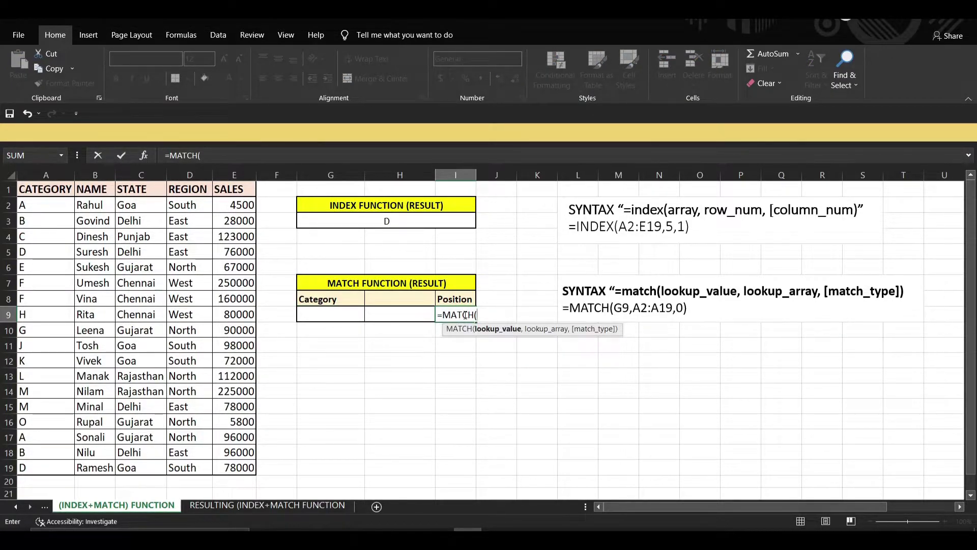
left_click(344, 315)
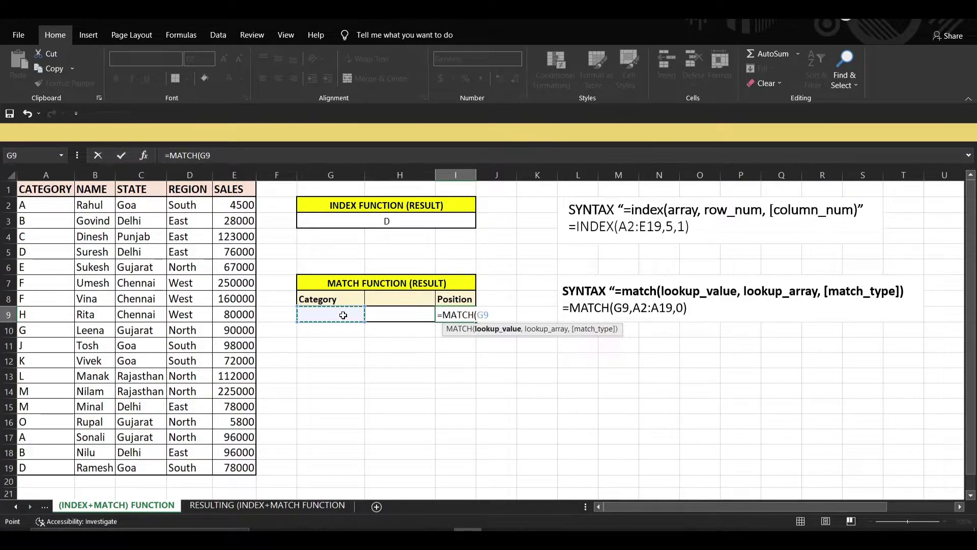
type(",")
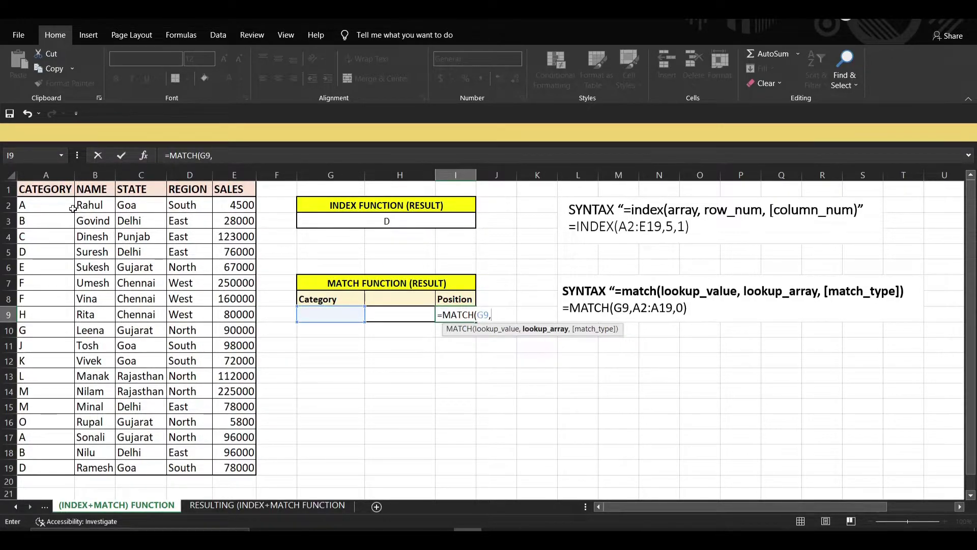
left_click_drag(44, 204, 46, 462)
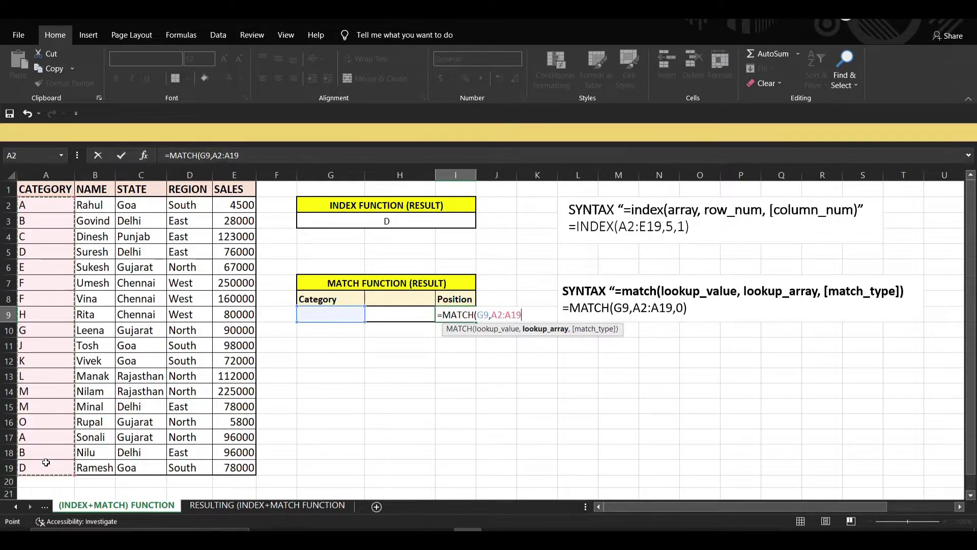
type(",")
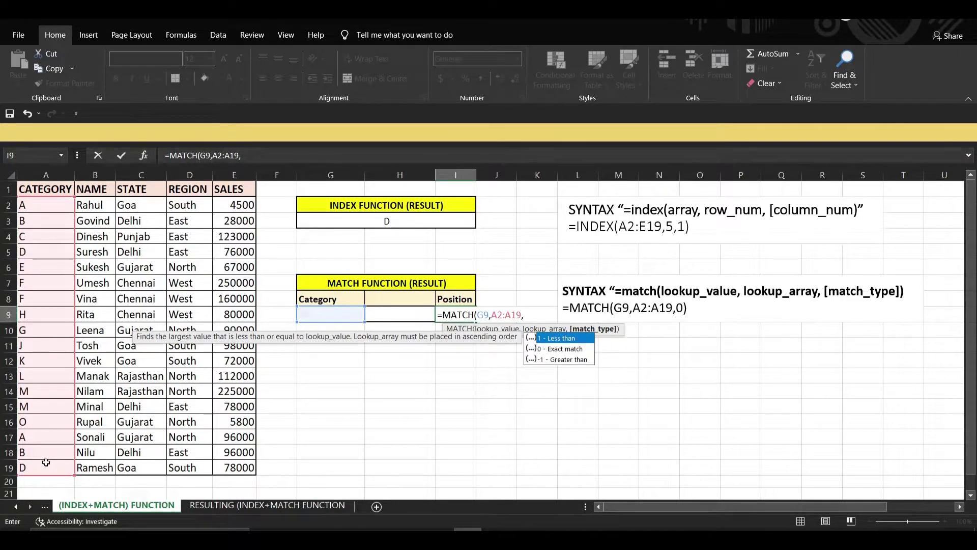
double_click(556, 348)
type(")")
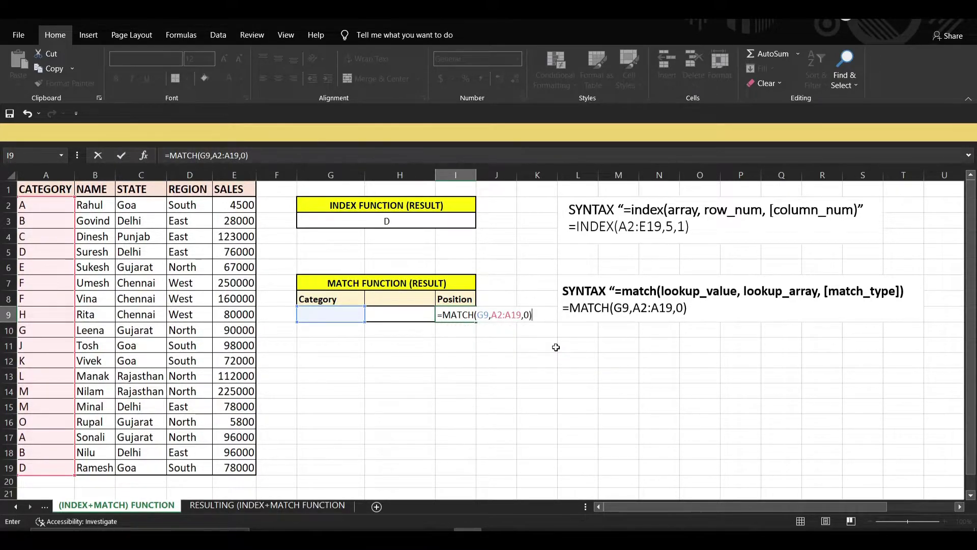
key("Return")
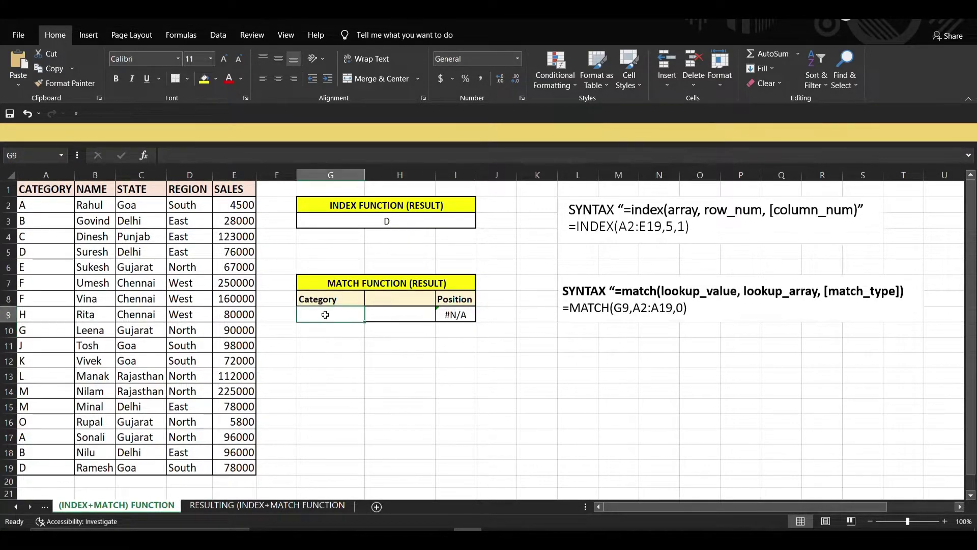
Type D as the Category in G9 so the MATCH Position shows 4
left_click(326, 315)
type("D")
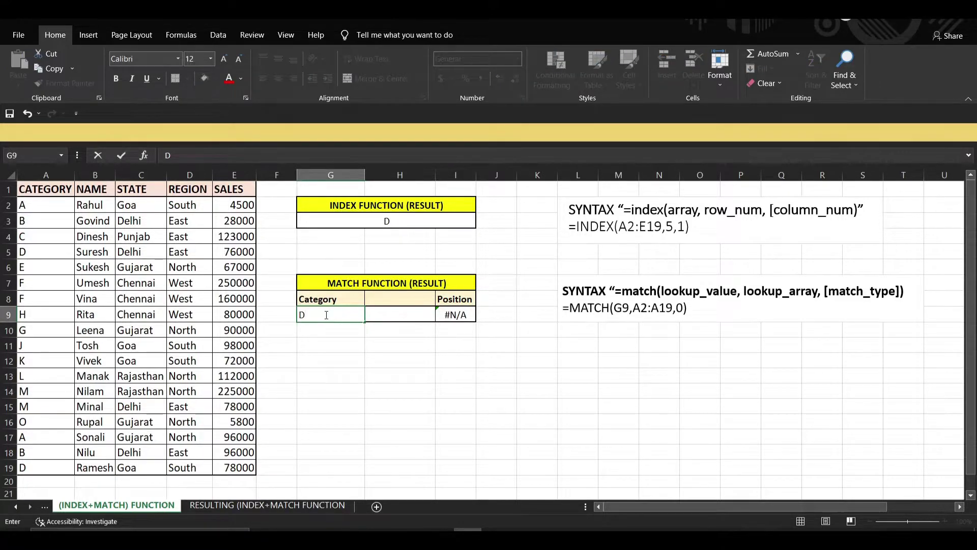
key("Return")
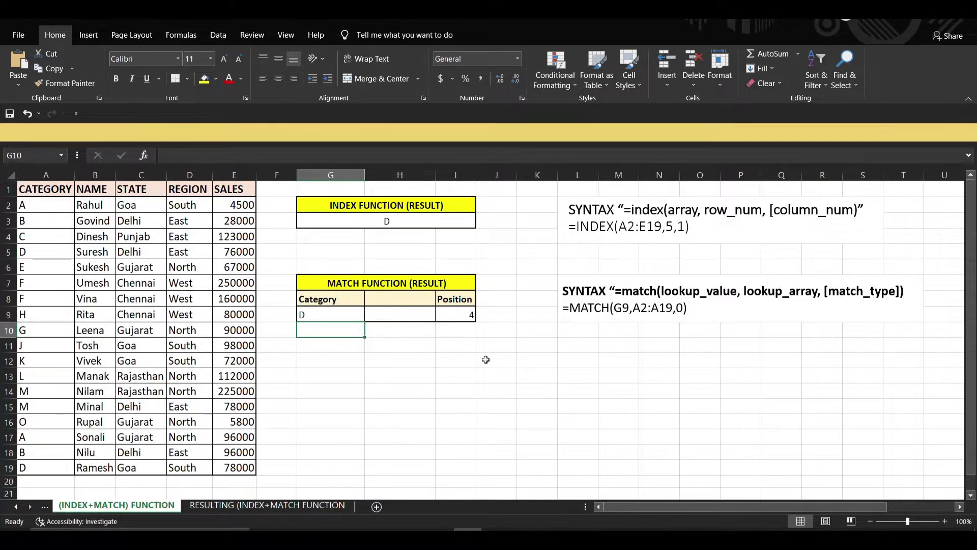
left_click(486, 359)
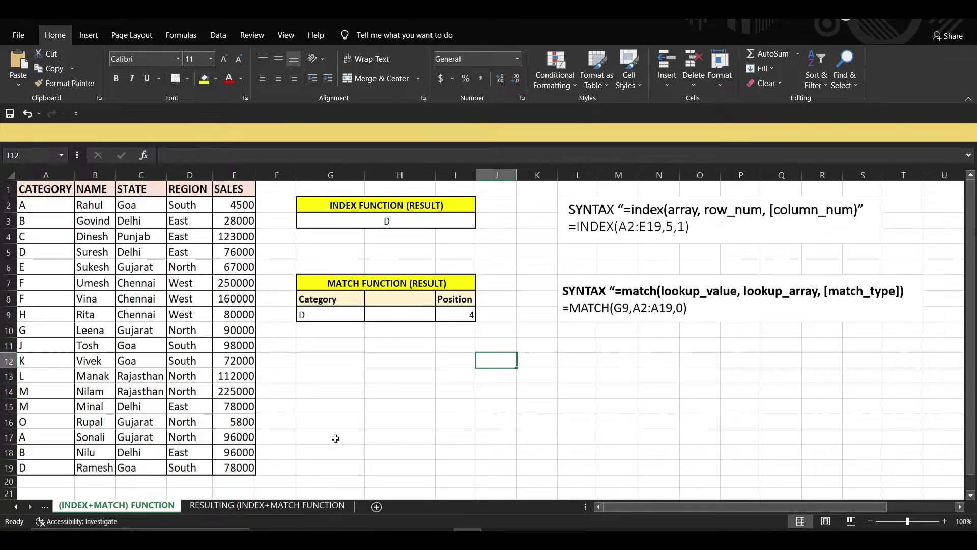
Move from the (INDEX+MATCH) FUNCTION sheet to the RESULTING (INDEX+MATCH FUNCTION sheet
left_click(293, 506)
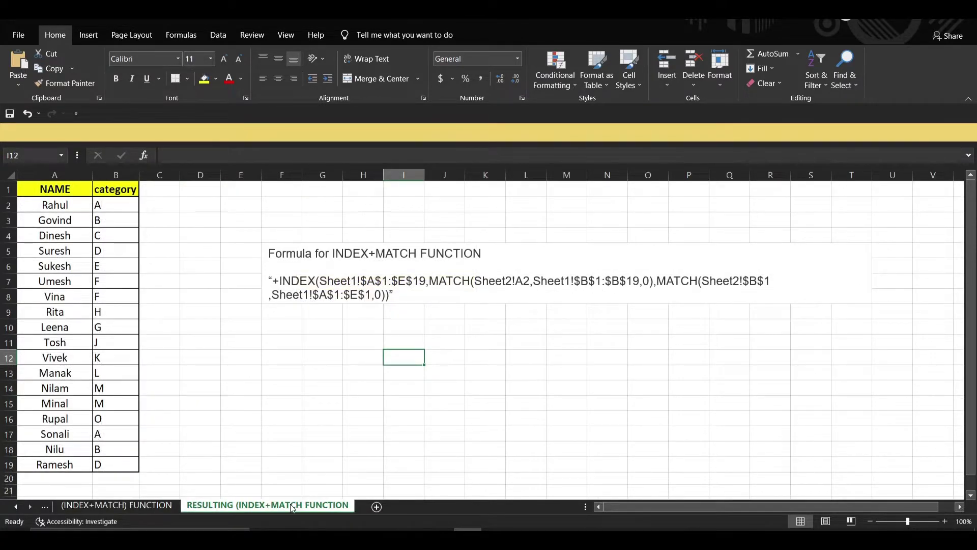
left_click(163, 505)
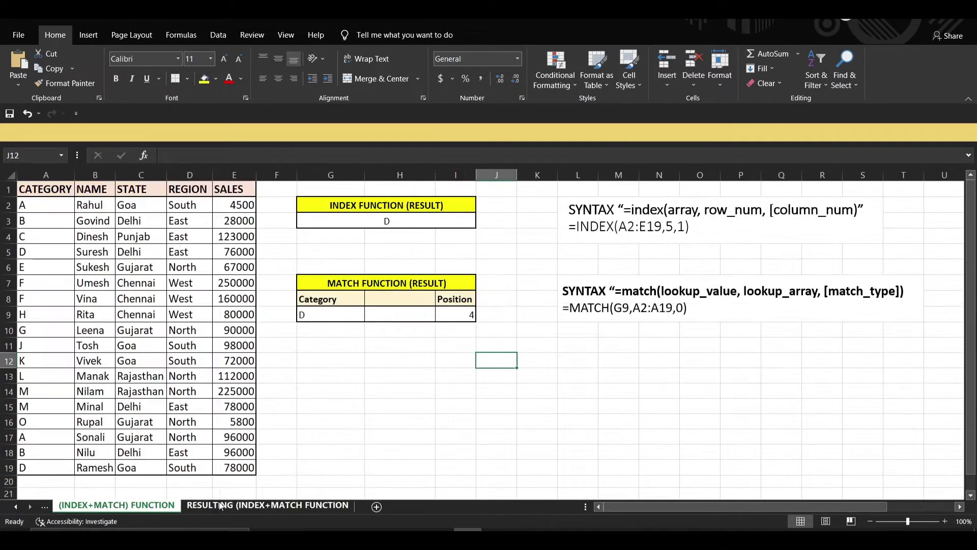
left_click(282, 509)
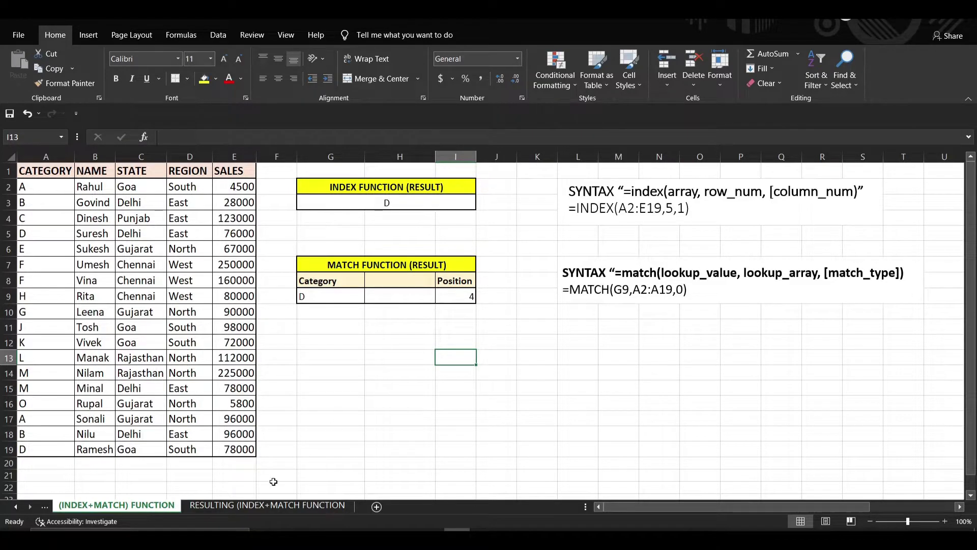
left_click(266, 505)
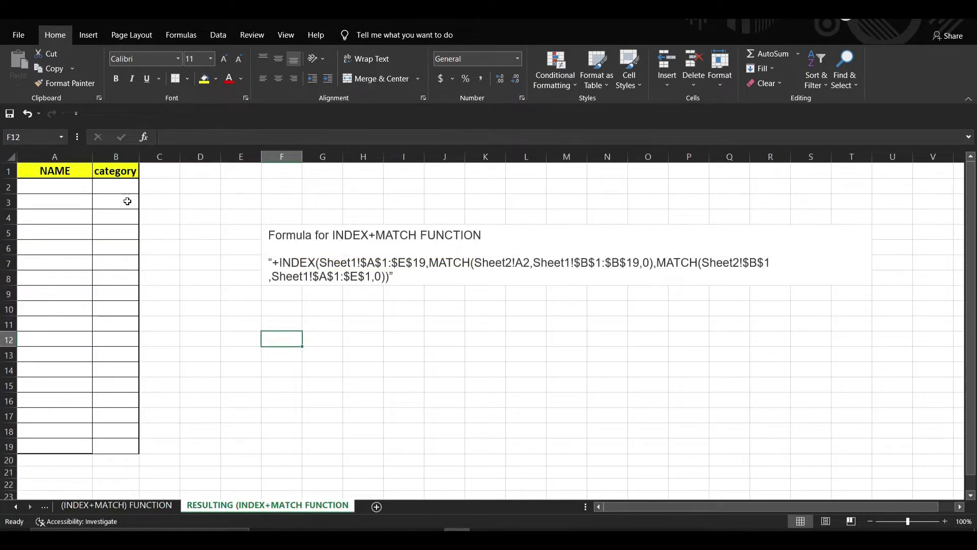
Start B2 with =index( over the (INDEX+MATCH) FUNCTION sheet's A1:E19, followed by ,match(
key("Right")
key("Right")
left_click(125, 186)
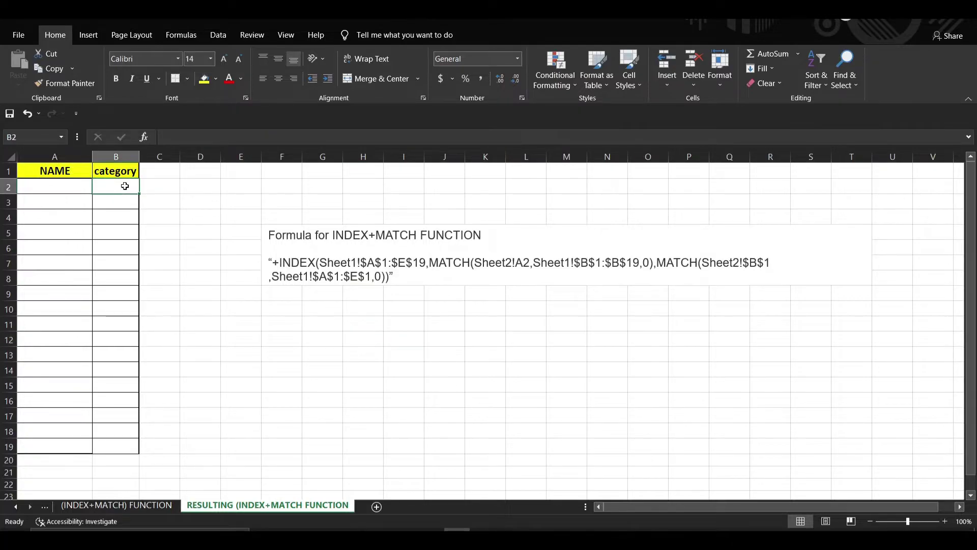
type("=index")
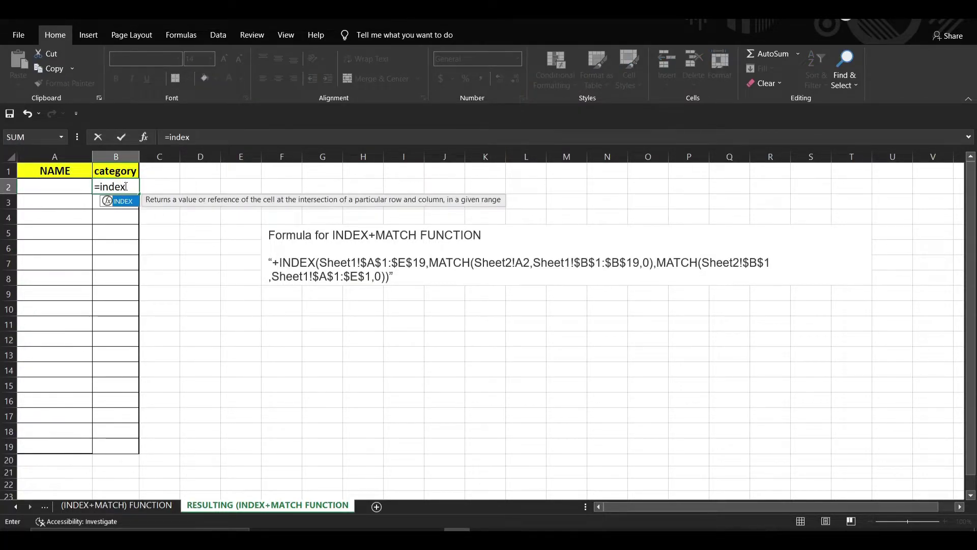
type("(")
left_click(122, 505)
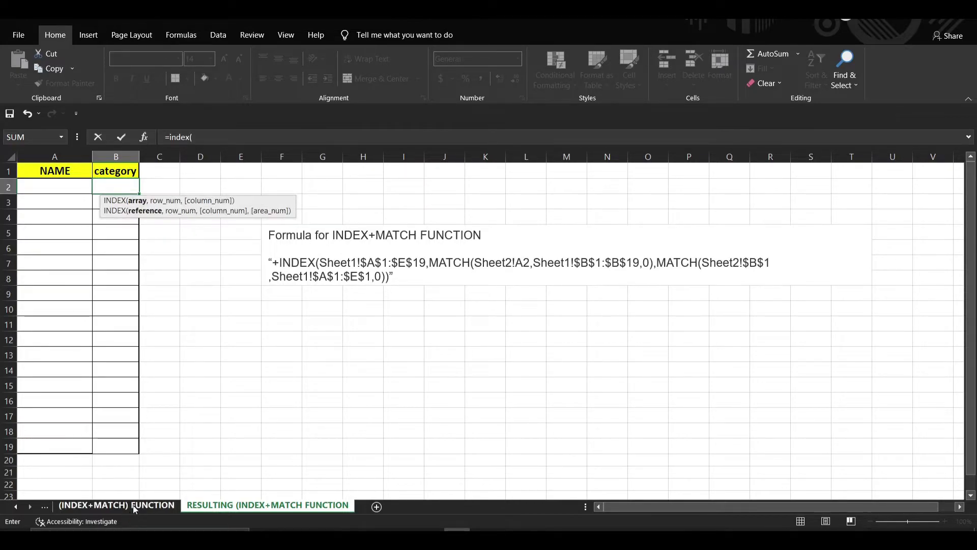
left_click_drag(82, 193, 251, 447)
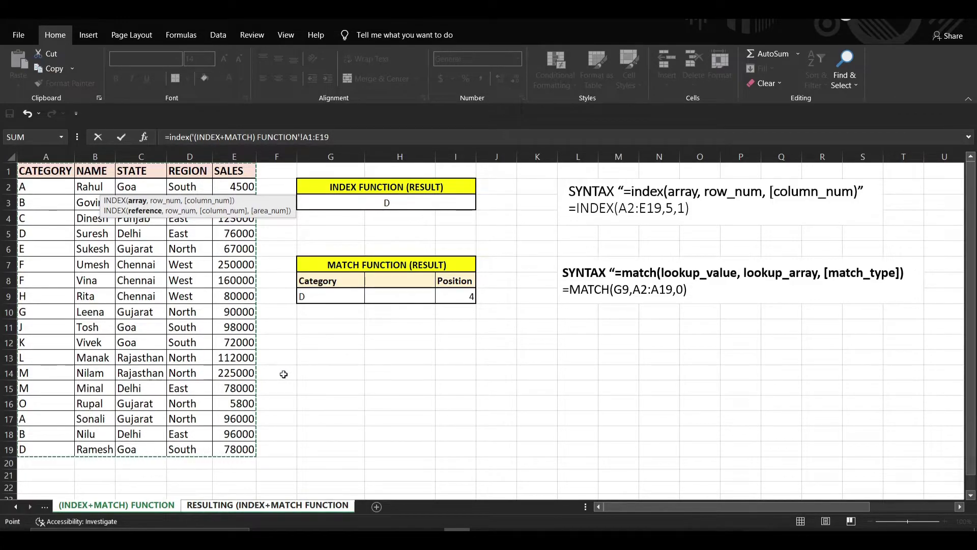
type(",match")
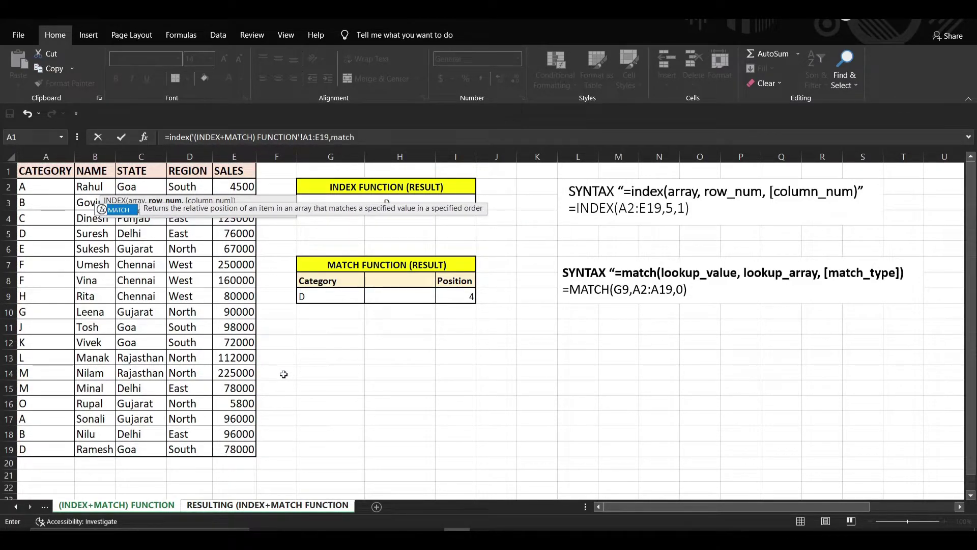
type("(")
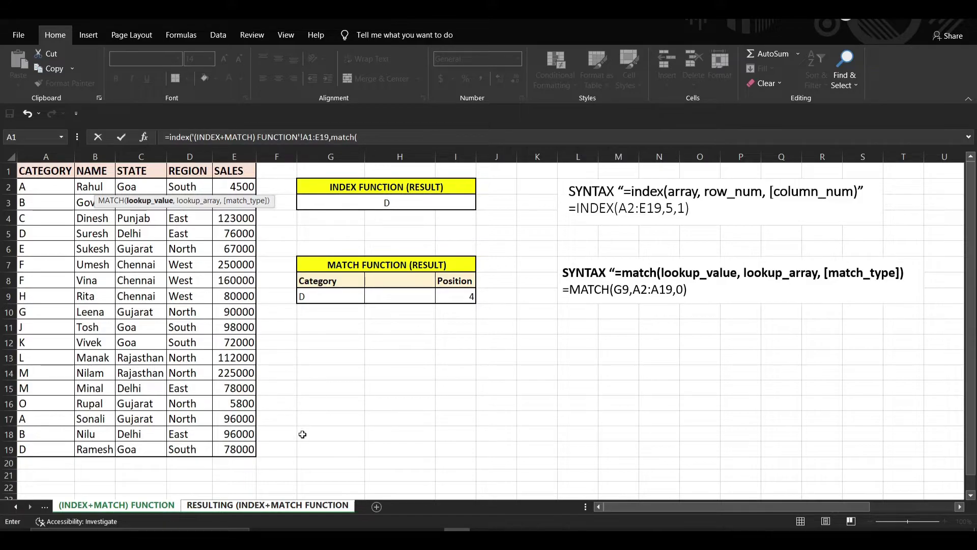
Have the first MATCH find A2 exactly in the source sheet's B1:B19, then start match(
left_click(238, 506)
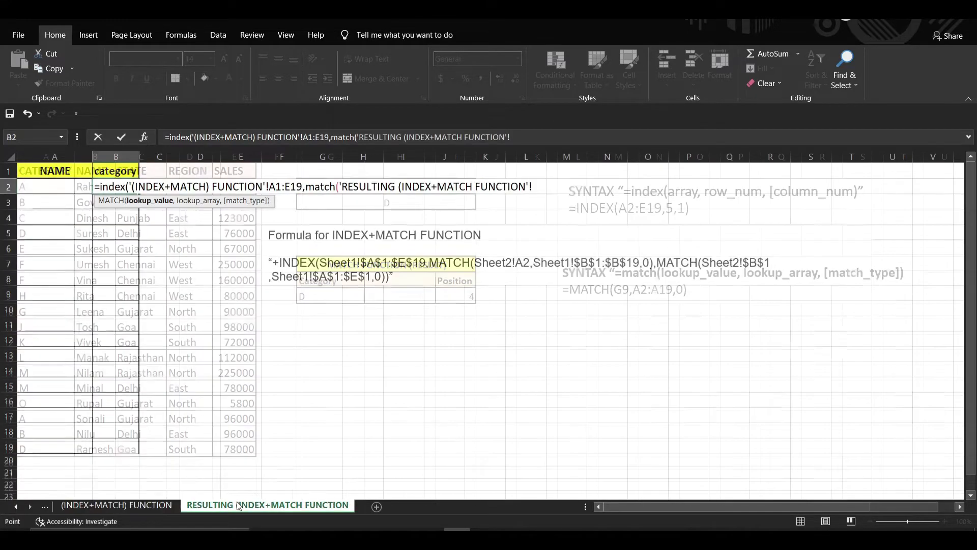
left_click(69, 186)
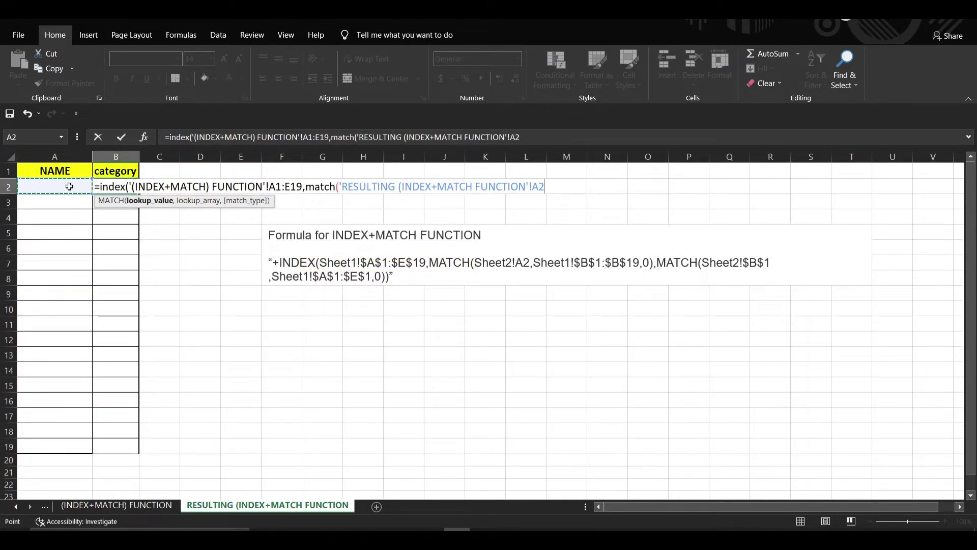
type(",")
left_click(137, 508)
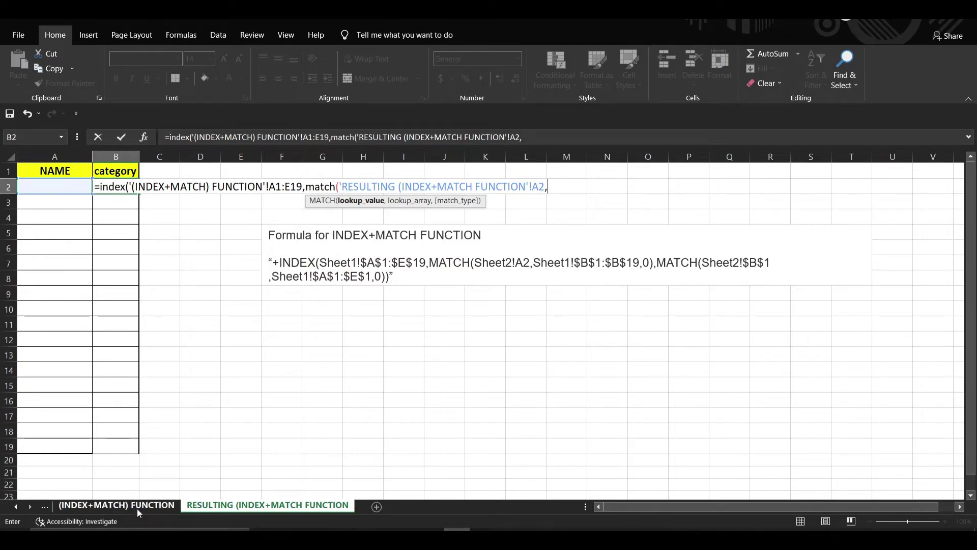
left_click_drag(95, 172, 92, 445)
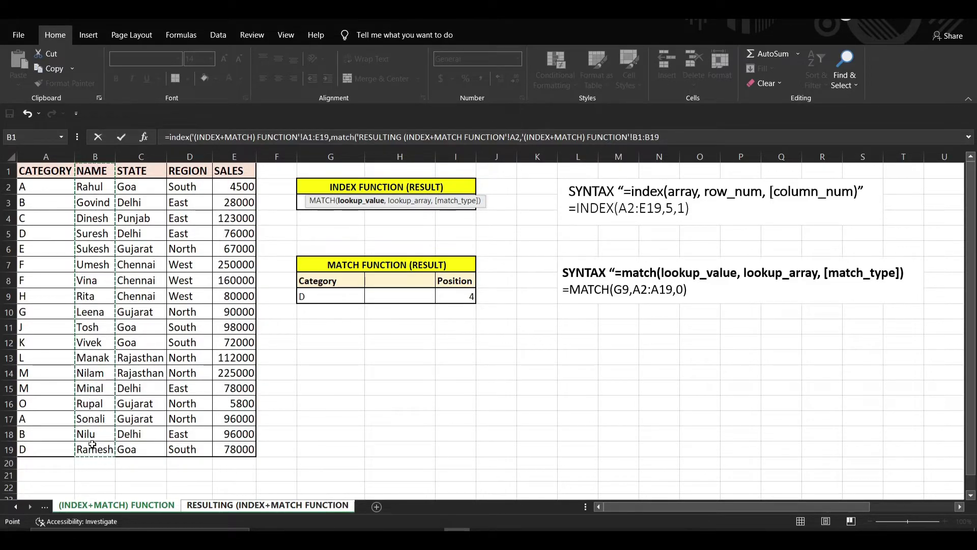
type(",0")
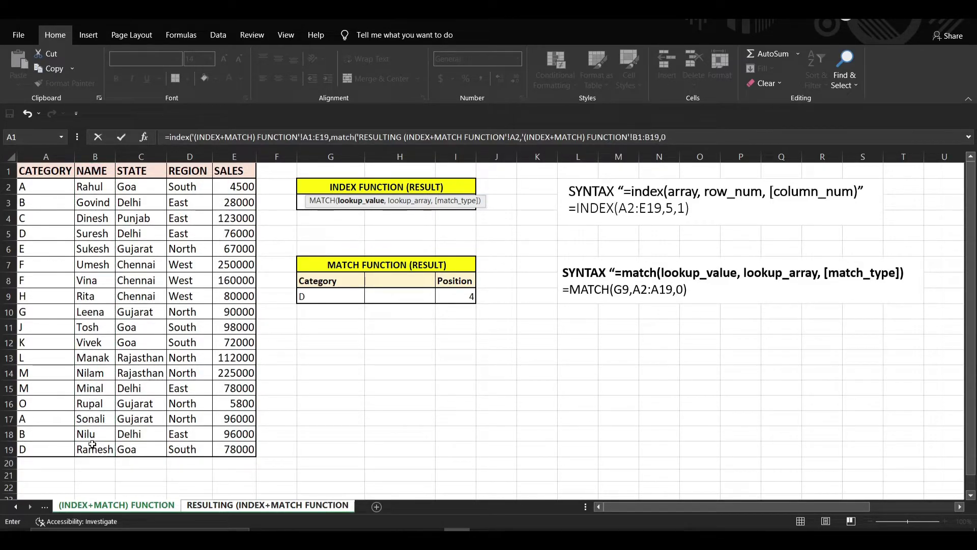
type("), match")
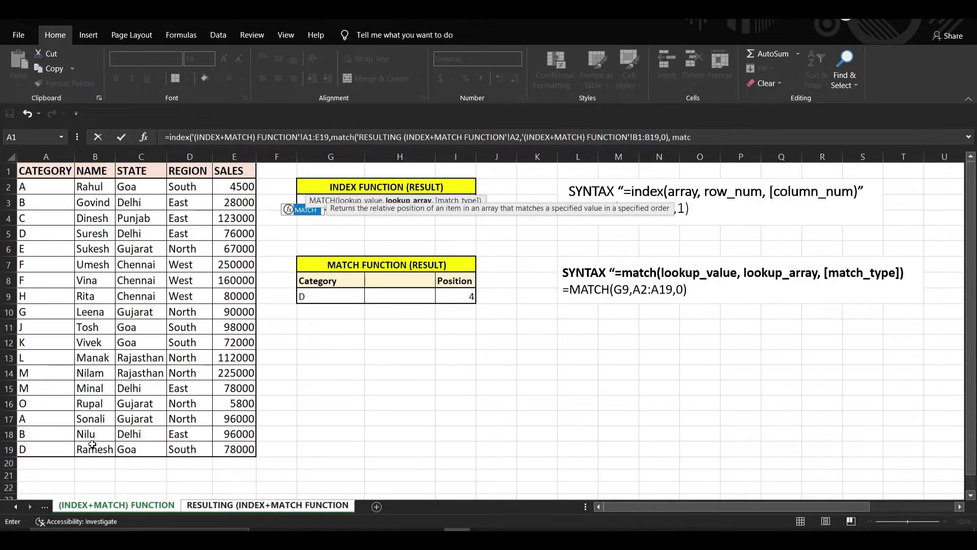
type("(")
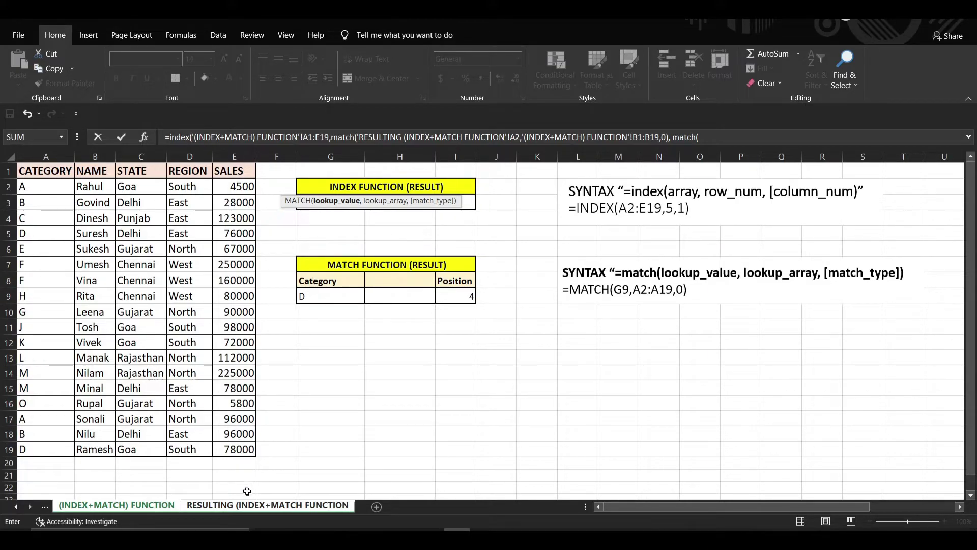
Close the formula with an exact MATCH of B1 in source A1:A19 and enter it
left_click(253, 505)
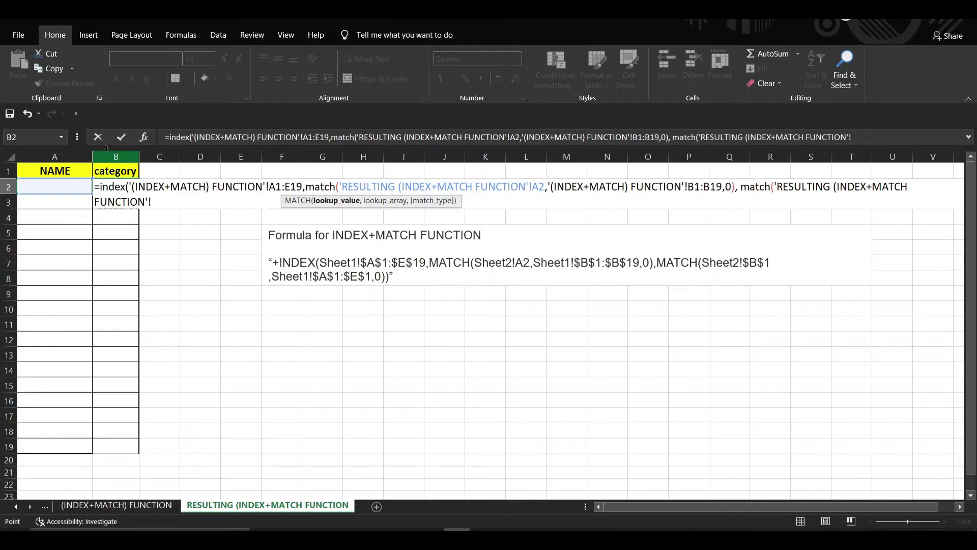
left_click(116, 171)
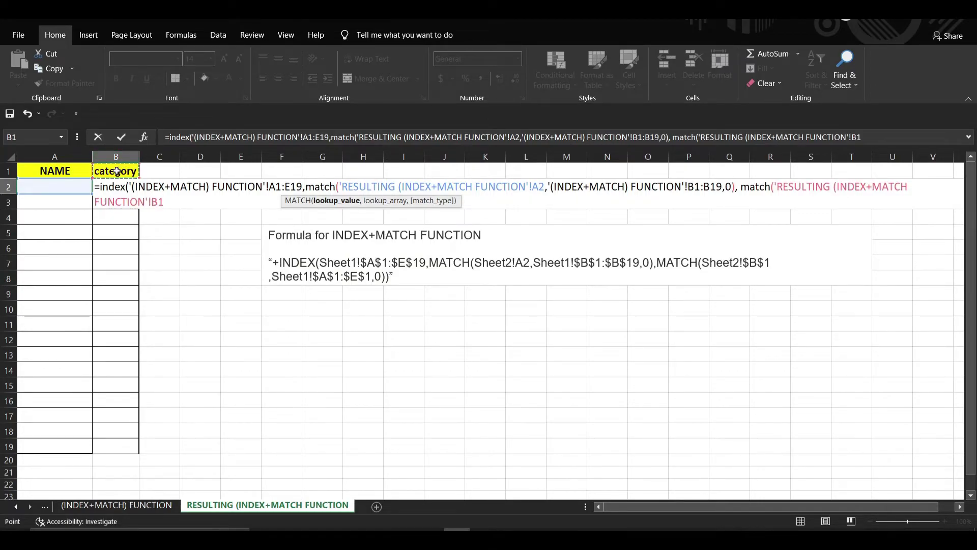
type(",")
left_click(138, 506)
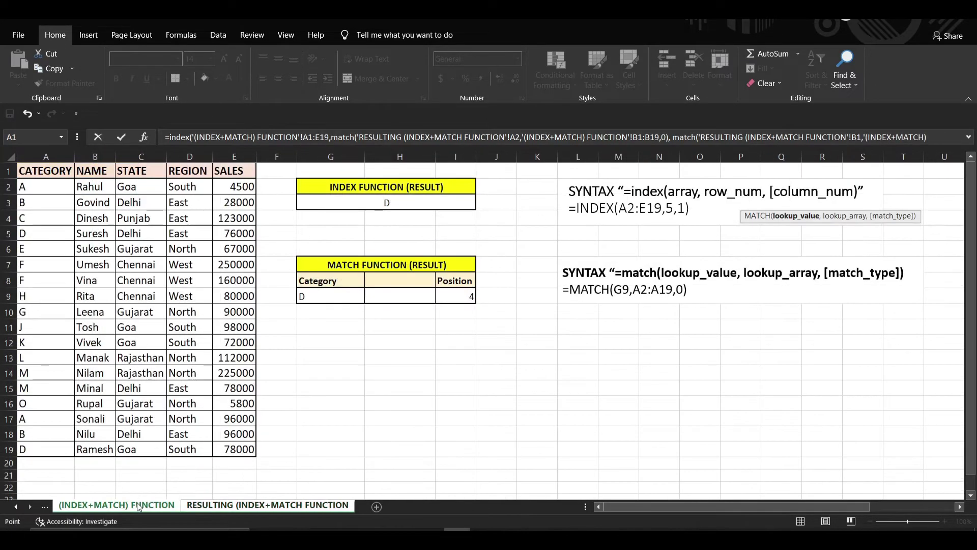
left_click_drag(45, 170, 45, 450)
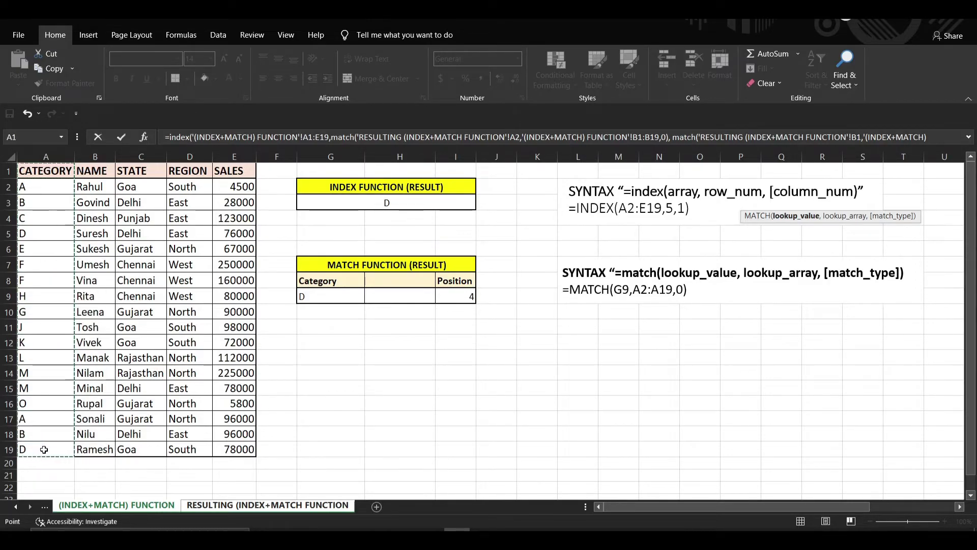
type(",0")
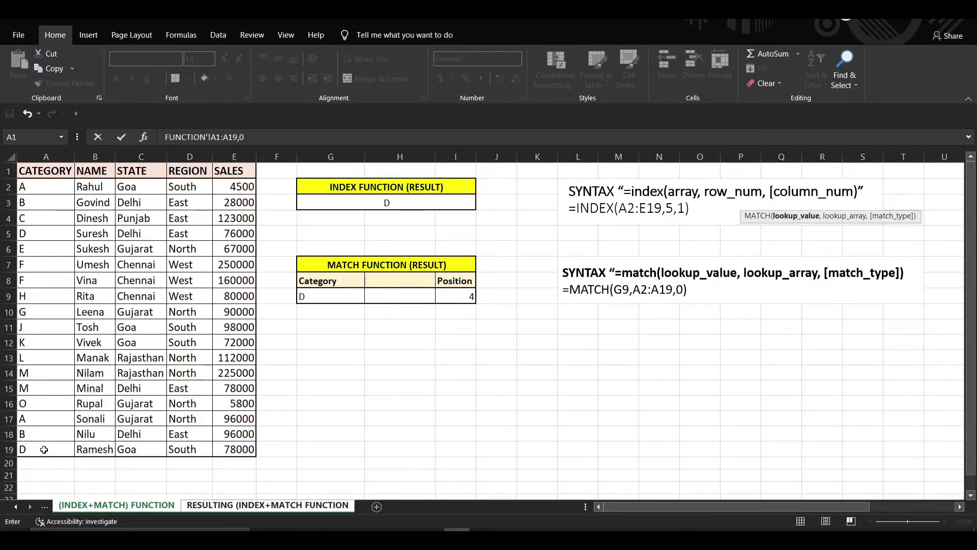
type("))")
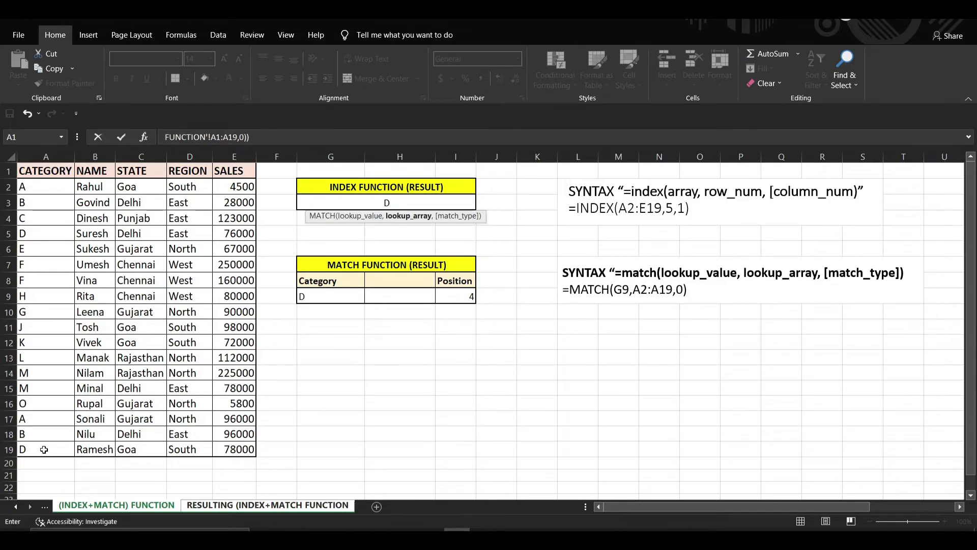
key("Return")
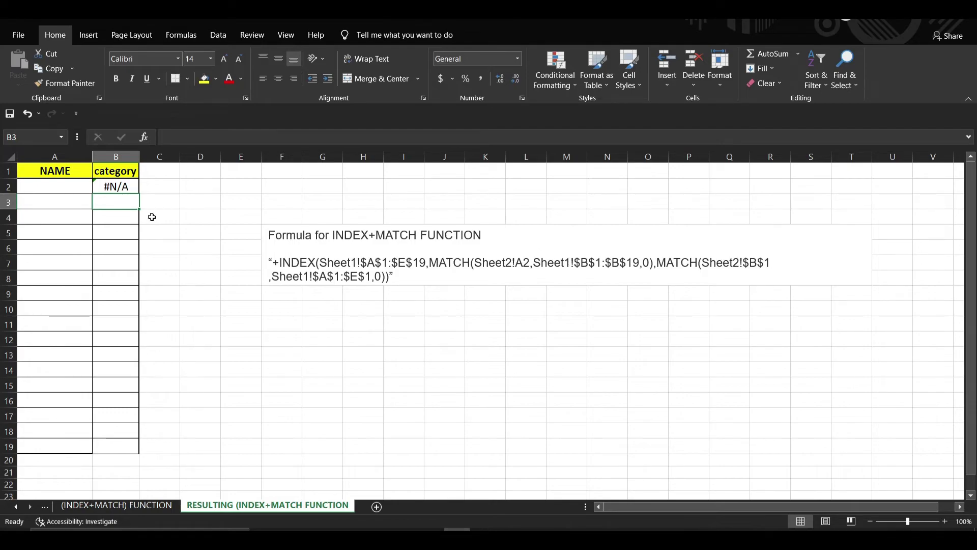
Type the first person's name in A2 so B2 shows A, then switch to the source sheet
left_click(76, 186)
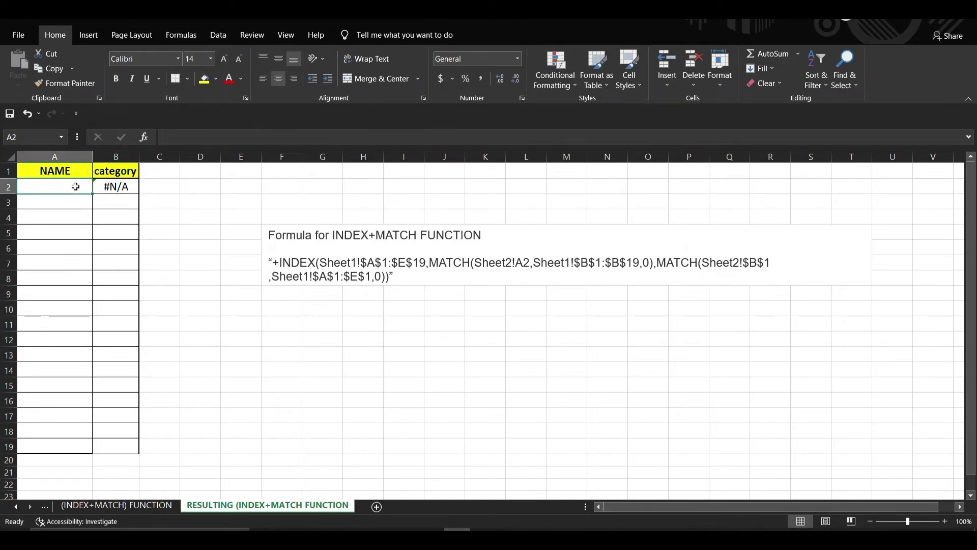
type("rahul")
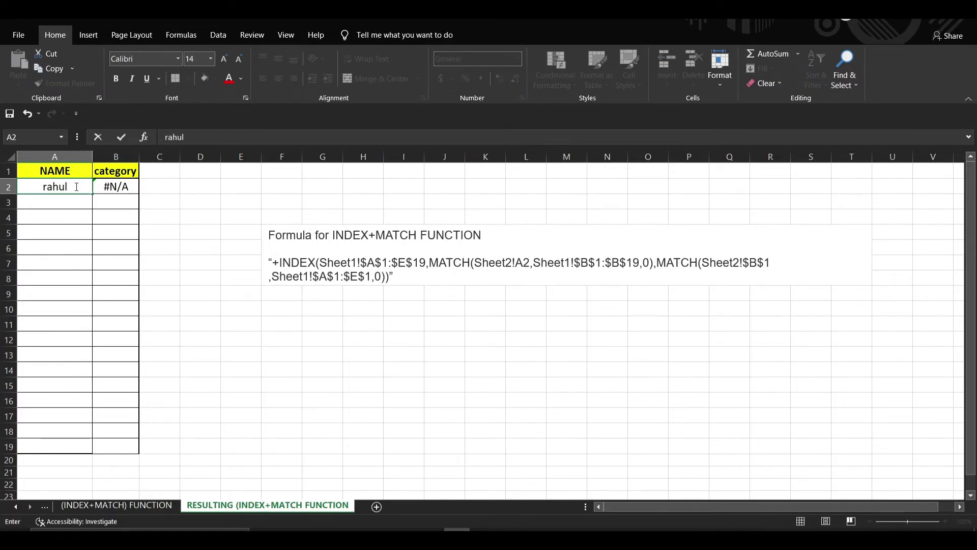
key("Return")
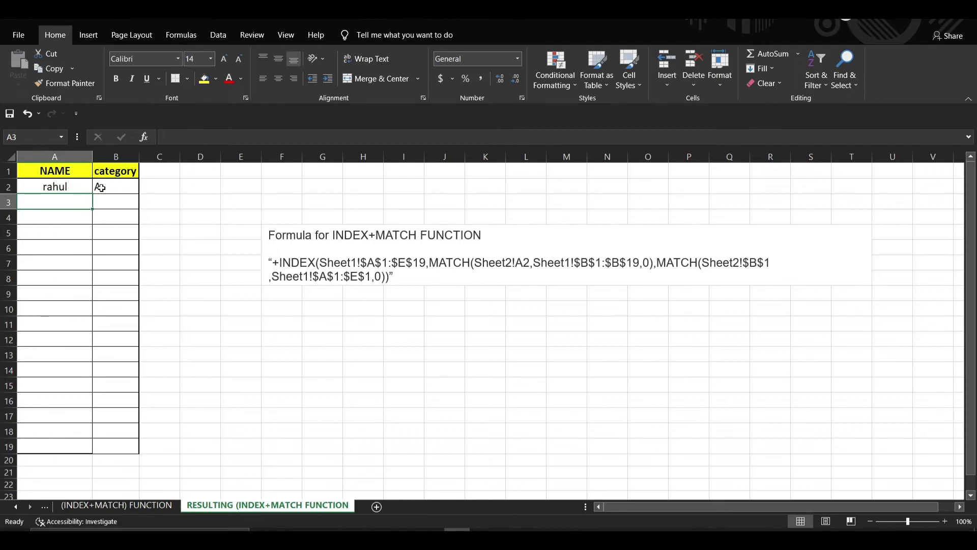
key("ctrl+Page_Up")
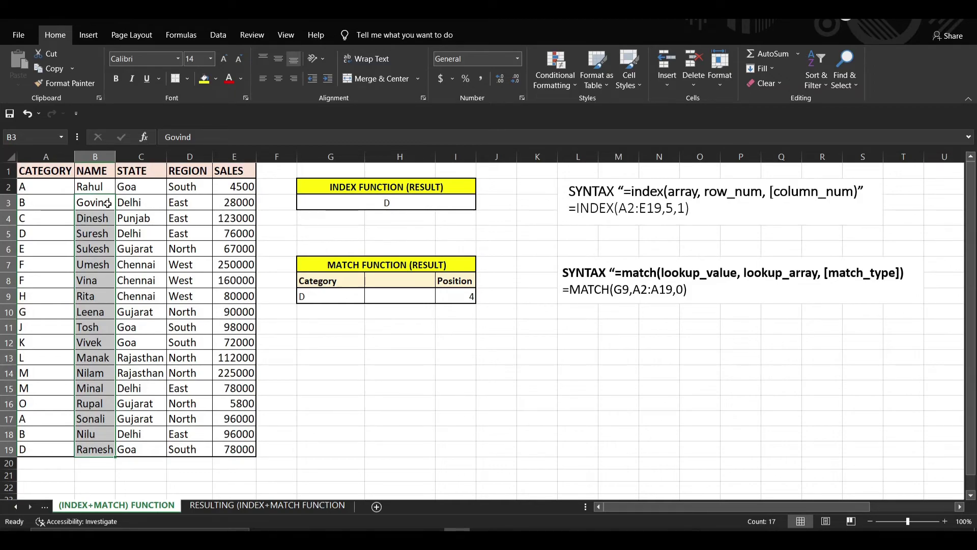
Copy source names B3:B19 into A3:A19 and fill B2's formula down to row 19
key("ctrl+c")
left_click(194, 506)
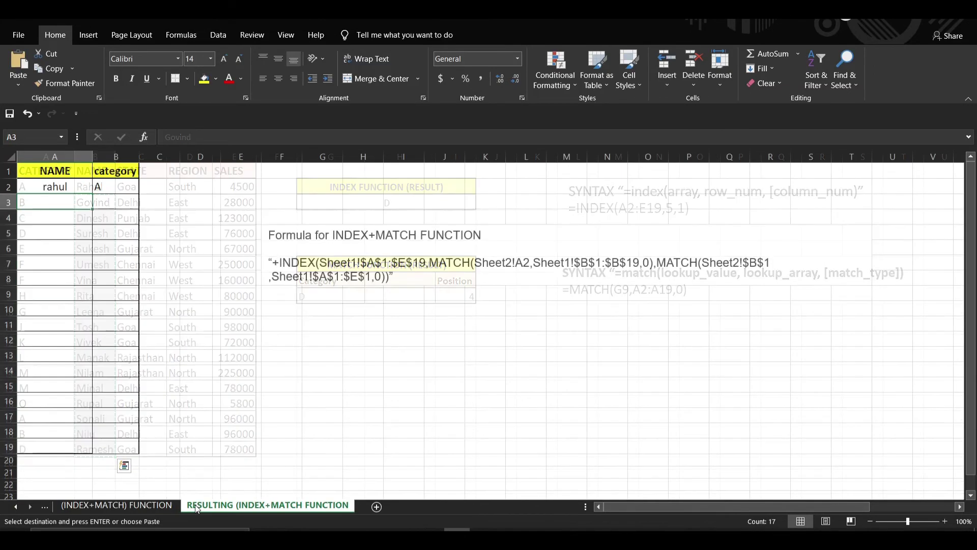
key("ctrl+v")
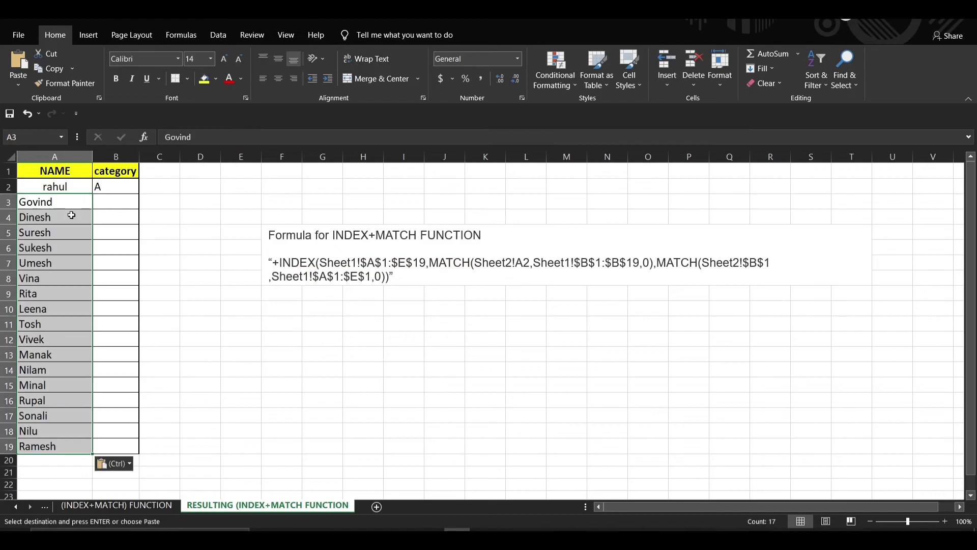
left_click(130, 186)
double_click(140, 195)
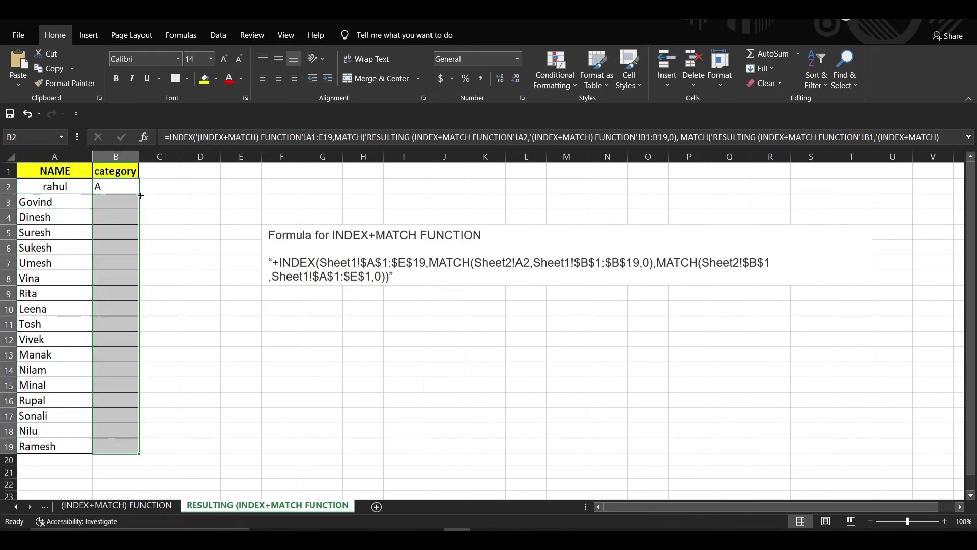